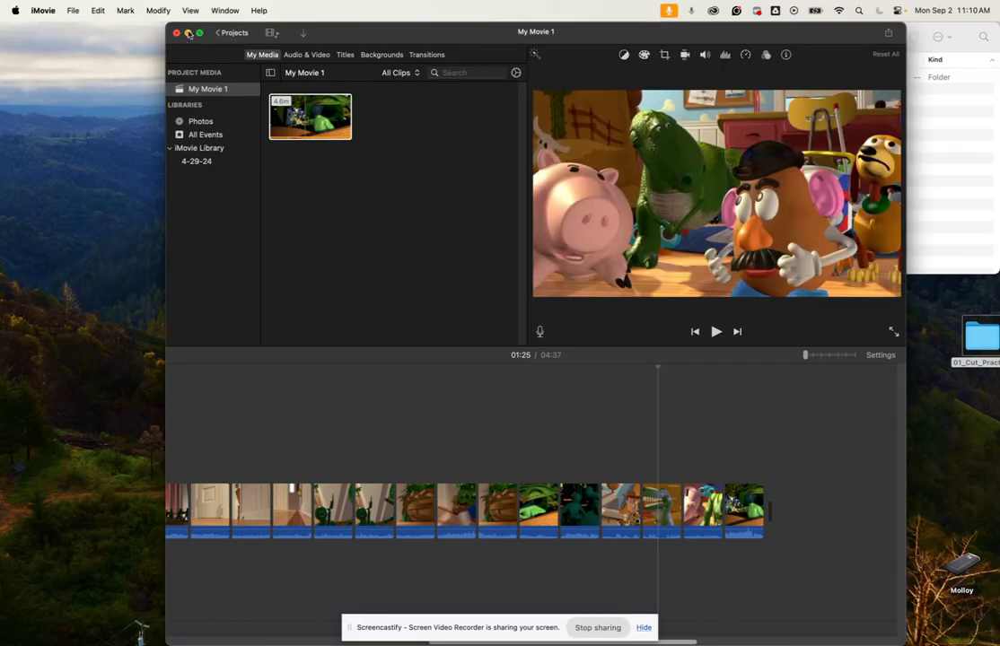
# Minimize the iMovie window and move the project files folder window down, clear of the folder icon on the desktop.
pyautogui.click(188, 33)
pyautogui.click(238, 183)
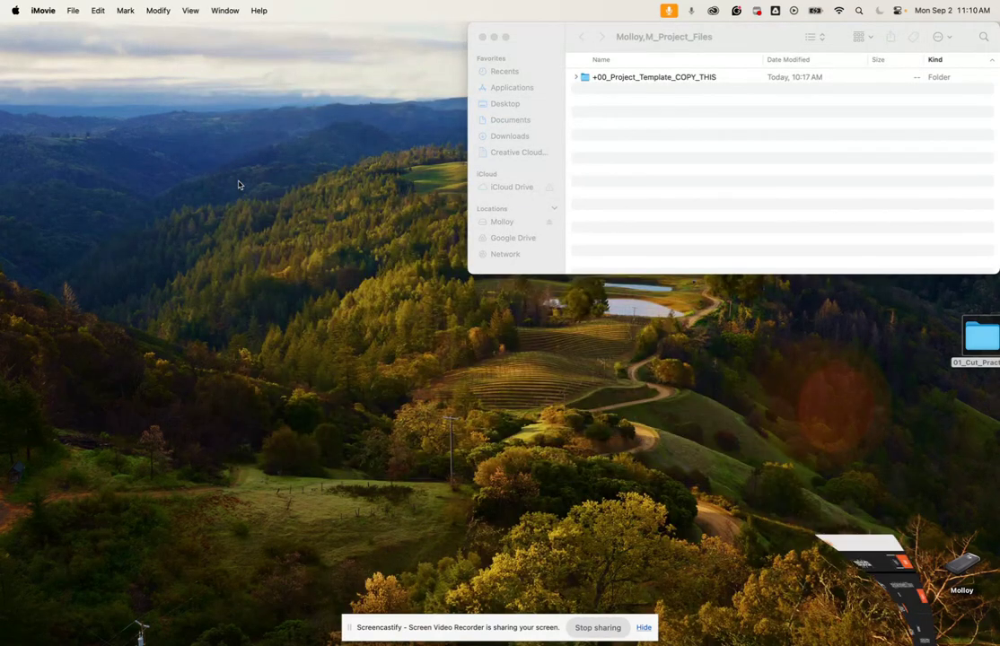
pyautogui.moveTo(773, 40); pyautogui.dragTo(830, 260)
pyautogui.moveTo(940, 71); pyautogui.dragTo(938, 62)
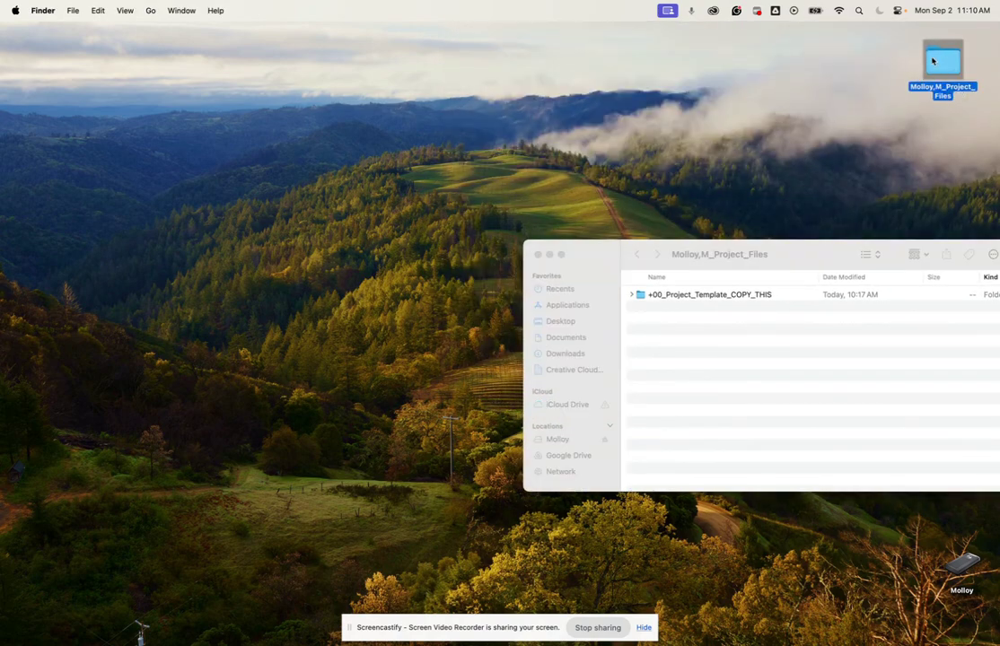
pyautogui.click(823, 256)
pyautogui.moveTo(823, 255); pyautogui.dragTo(820, 253)
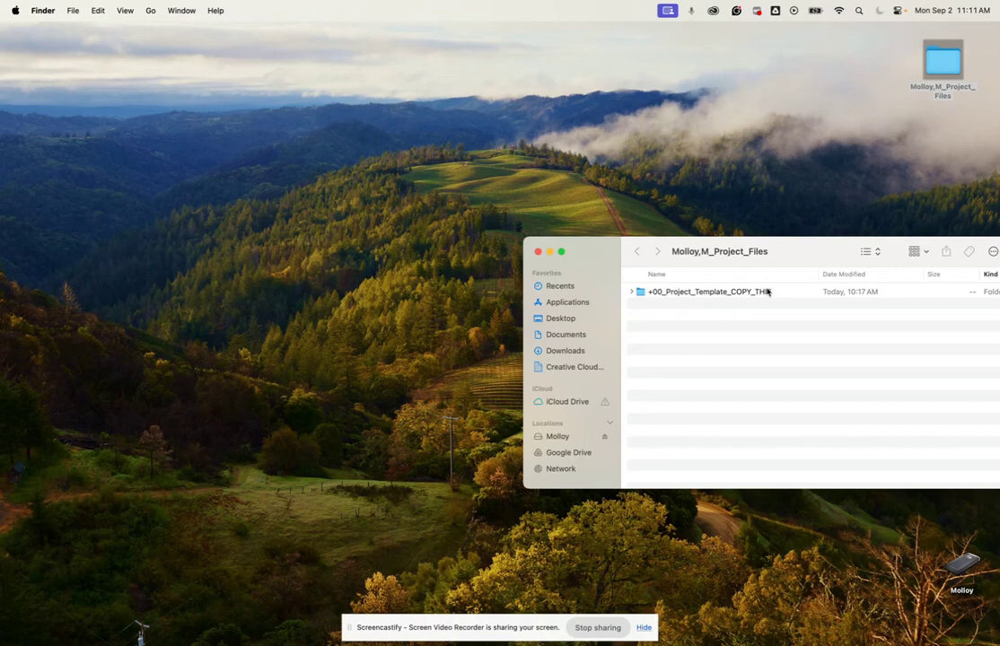
# Duplicate the +00_Project_Template_COPY_THIS folder within the project files folder.
pyautogui.click(675, 295)
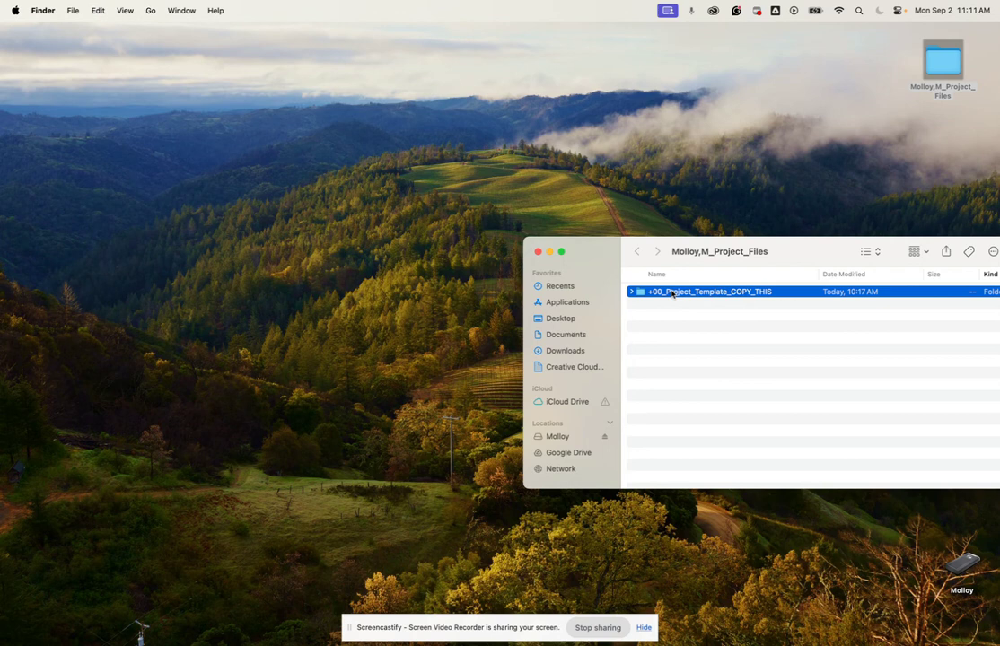
pyautogui.press('super+d')
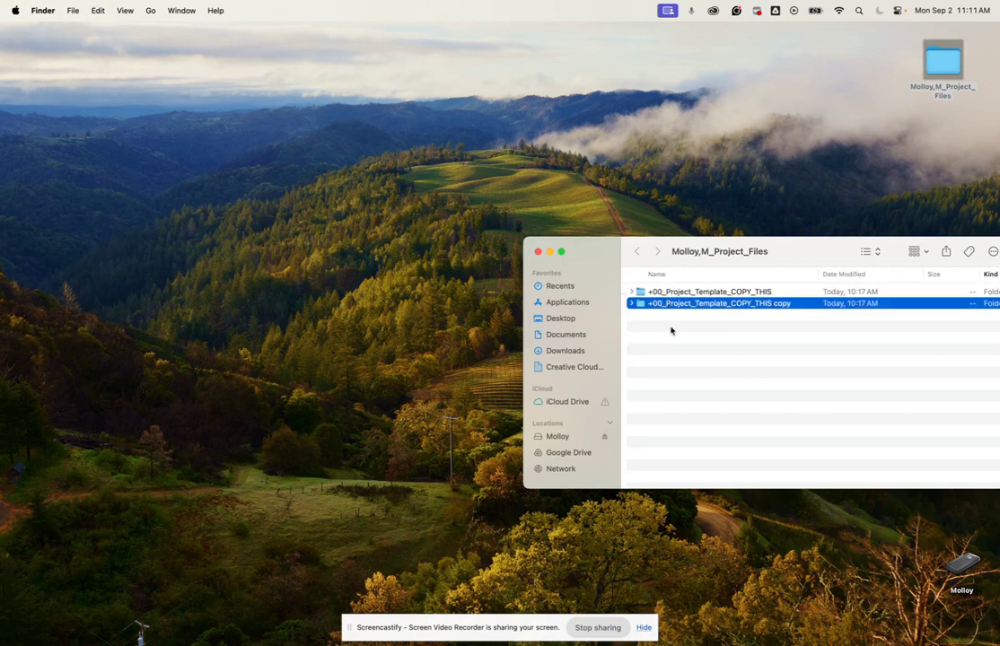
pyautogui.click(665, 293)
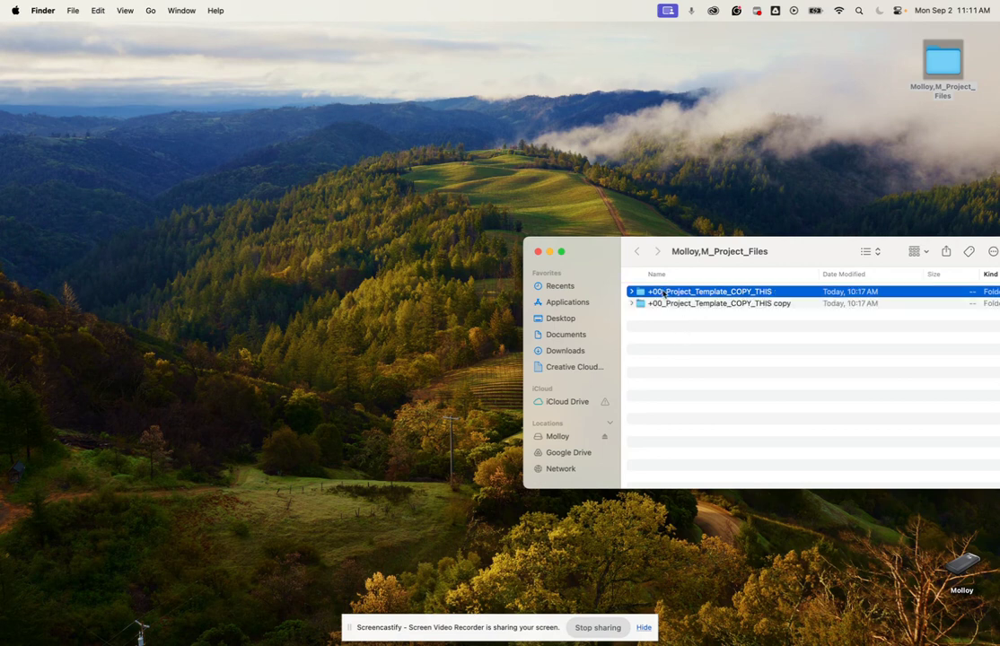
# Rename the duplicated template folder as 01_Cut_Practice.
pyautogui.click(674, 304)
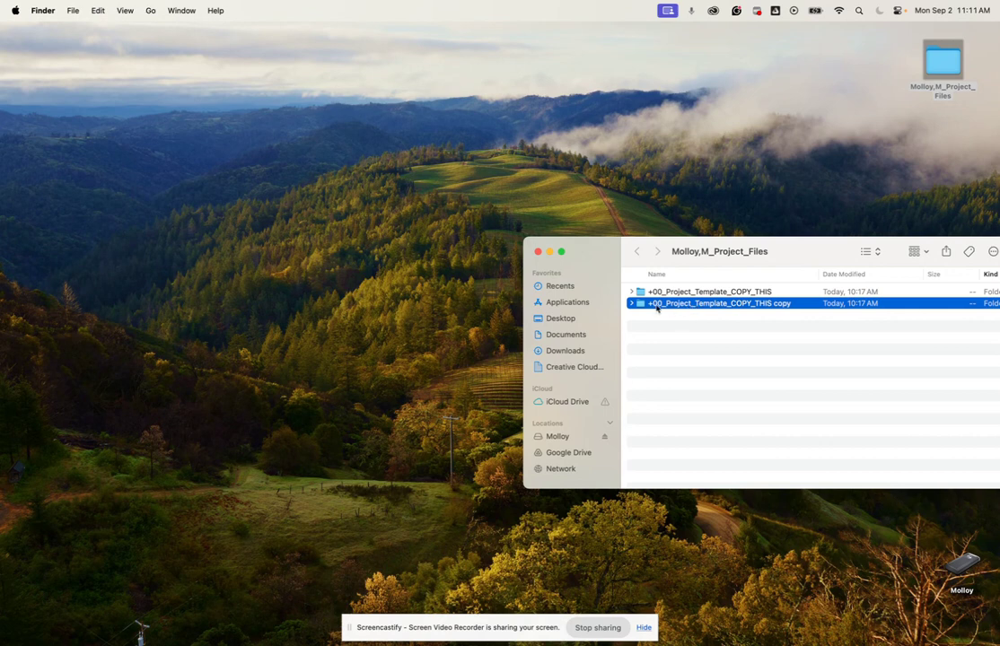
pyautogui.click(657, 304)
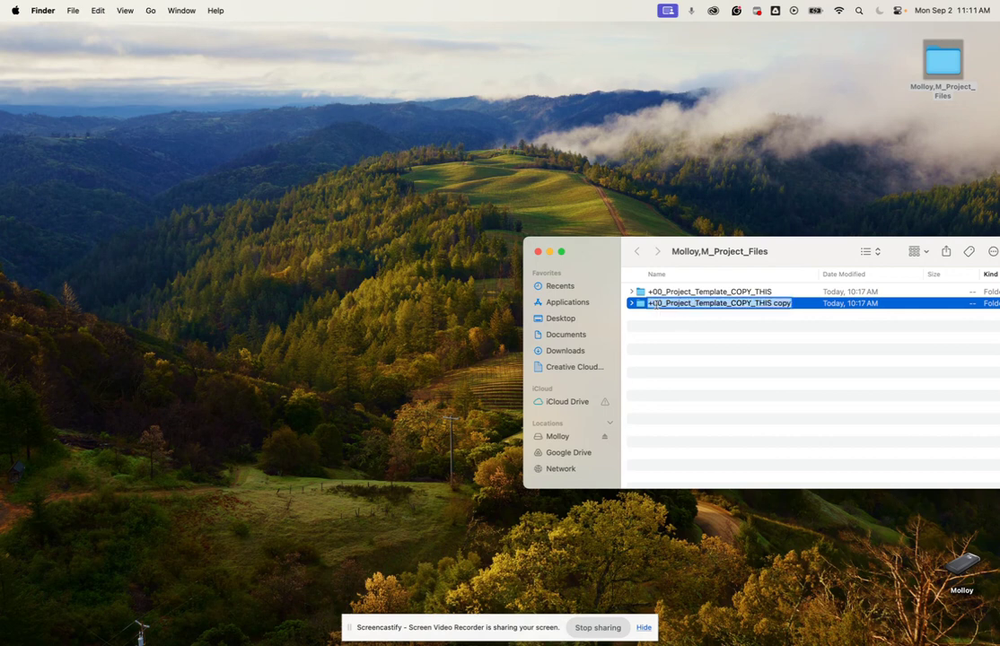
pyautogui.click(658, 304)
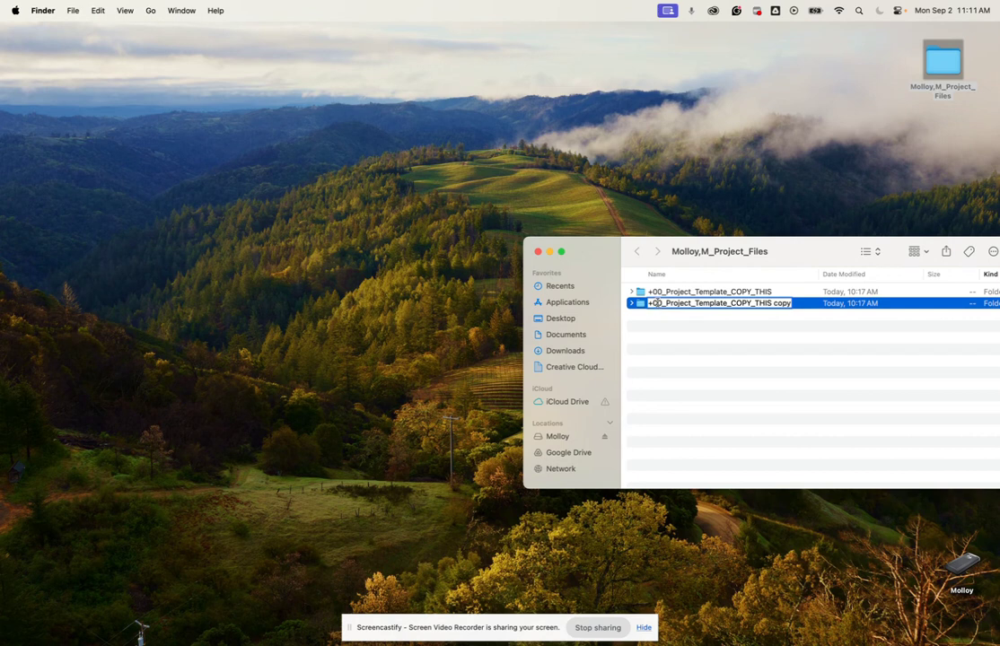
pyautogui.doubleClick(658, 303)
pyautogui.click(650, 303)
pyautogui.press('BackSpace')
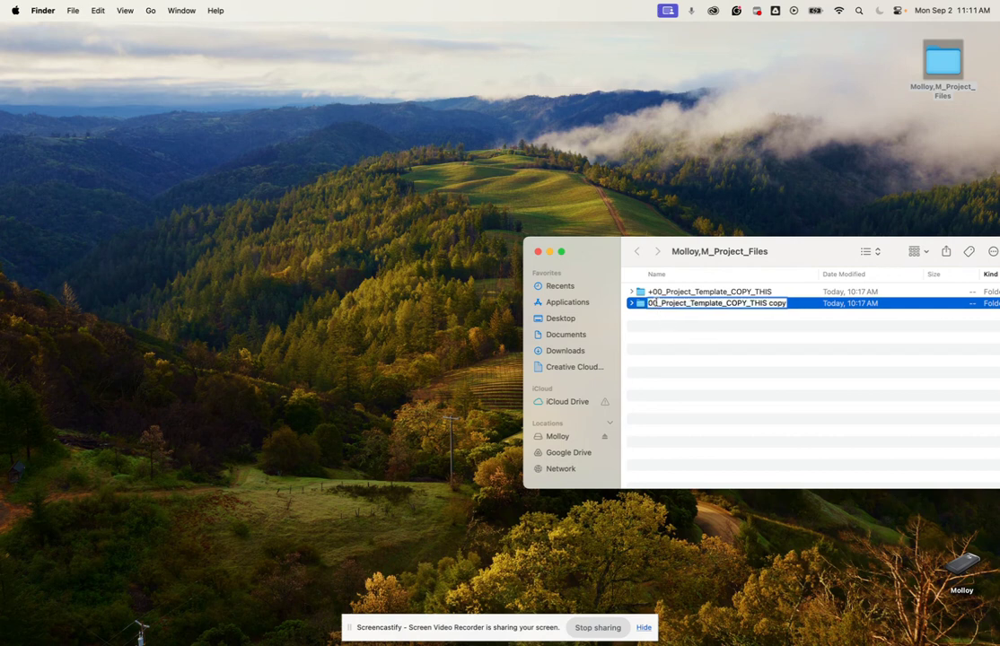
pyautogui.click(653, 304)
pyautogui.press('BackSpace')
pyautogui.write('1')
pyautogui.press('Right')
pyautogui.press('Right')
pyautogui.press('Right')
pyautogui.press('Right')
pyautogui.press('Right')
pyautogui.press('Right')
pyautogui.press('Right')
pyautogui.press('Right')
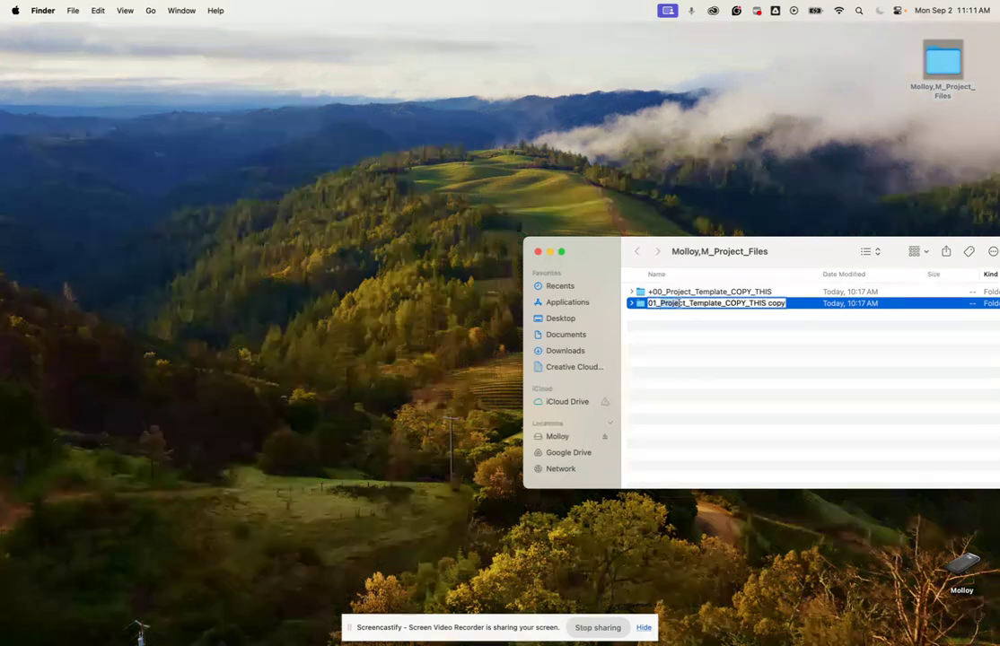
pyautogui.write('CU')
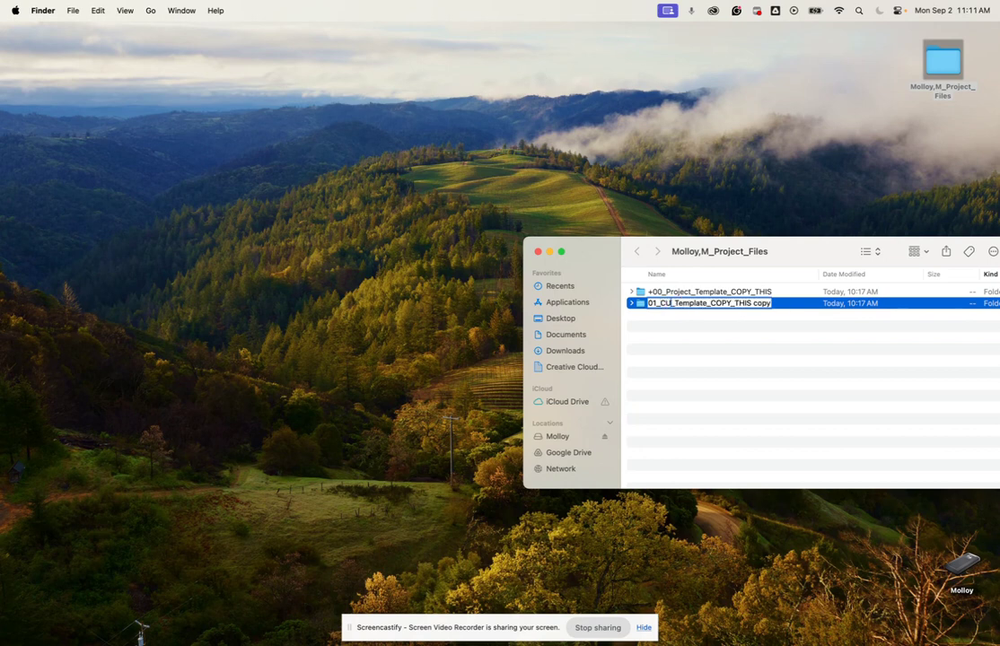
pyautogui.write('tPractice')
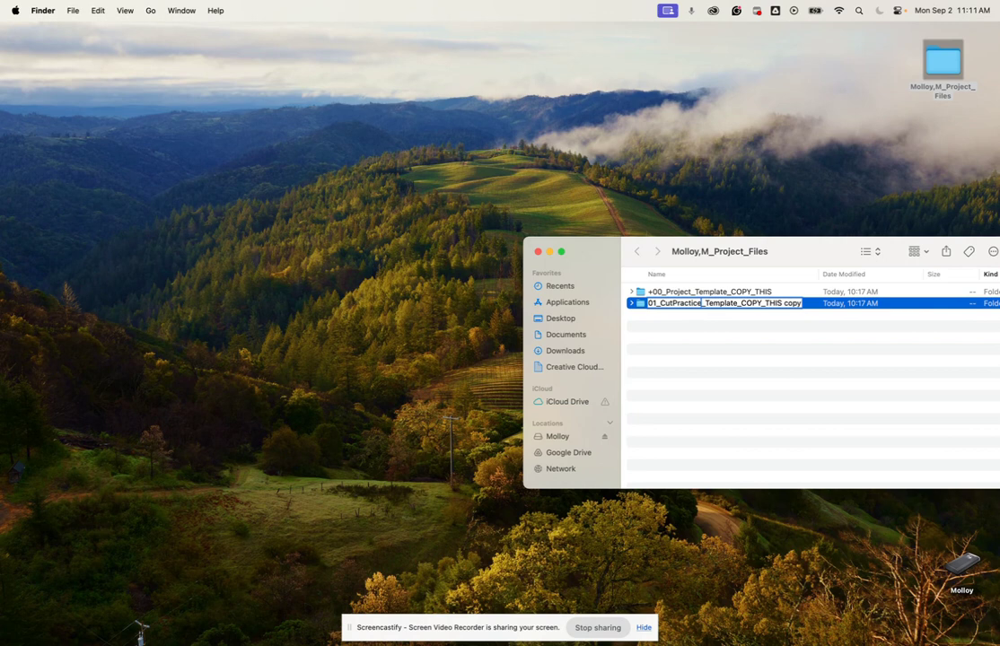
pyautogui.press('shift+super+Right')
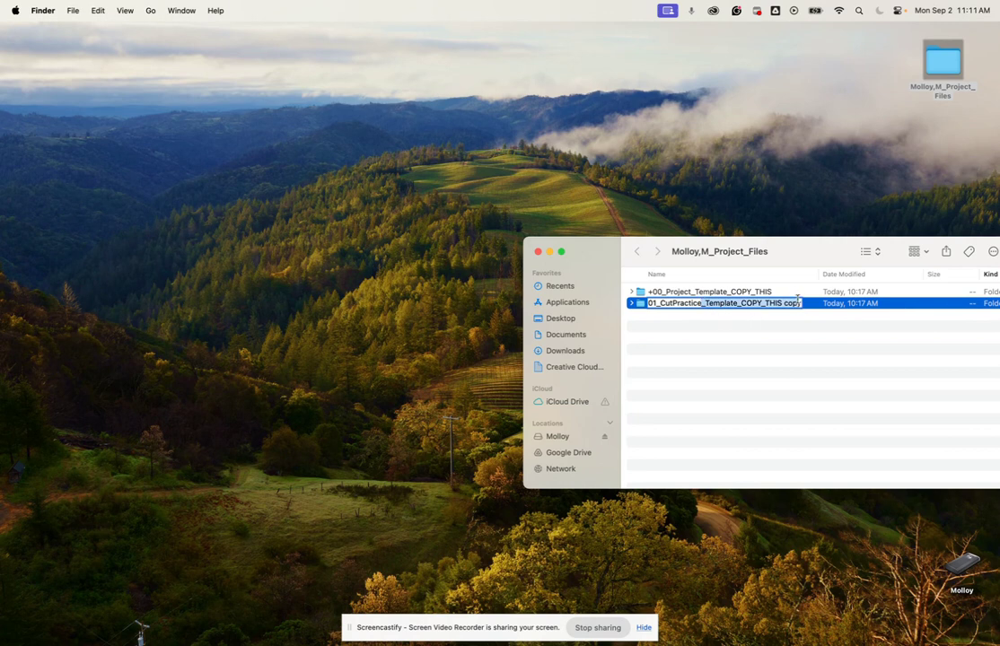
pyautogui.press('BackSpace')
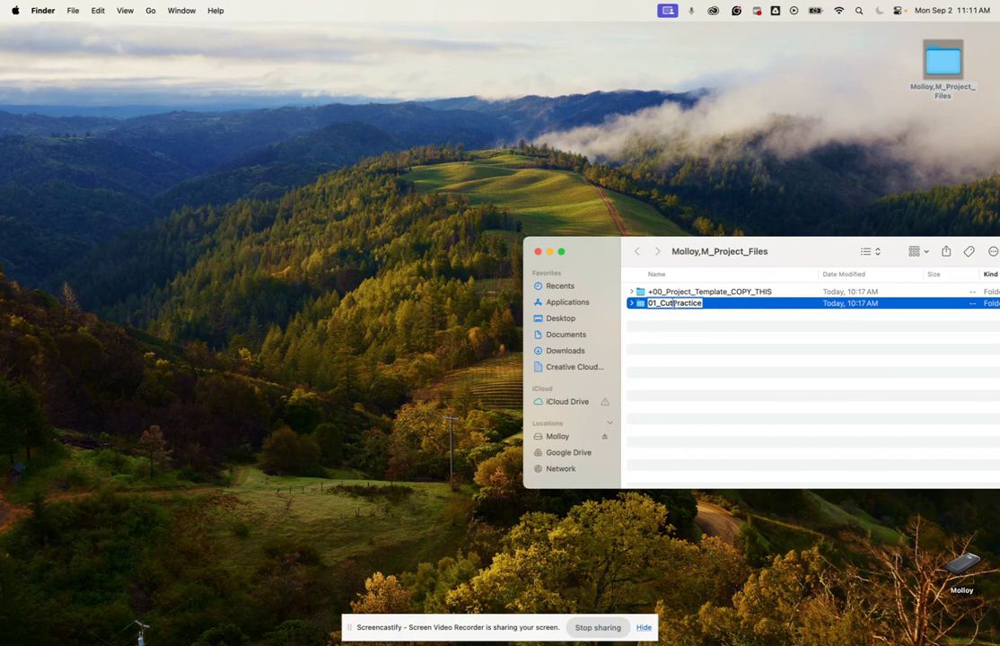
pyautogui.click(673, 303)
pyautogui.write('_')
pyautogui.press('Return')
# Open the 01_Cut_Practice folder, look inside its 01_ProjectName_Working_Files subfolder and return to 01_Cut_Practice.
pyautogui.doubleClick(669, 305)
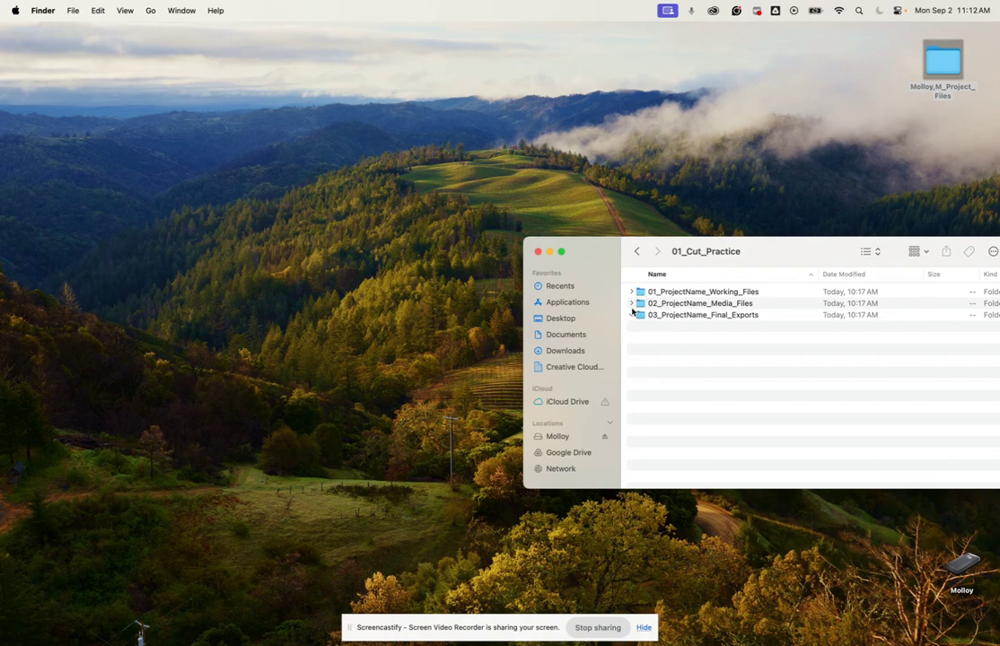
pyautogui.click(632, 315)
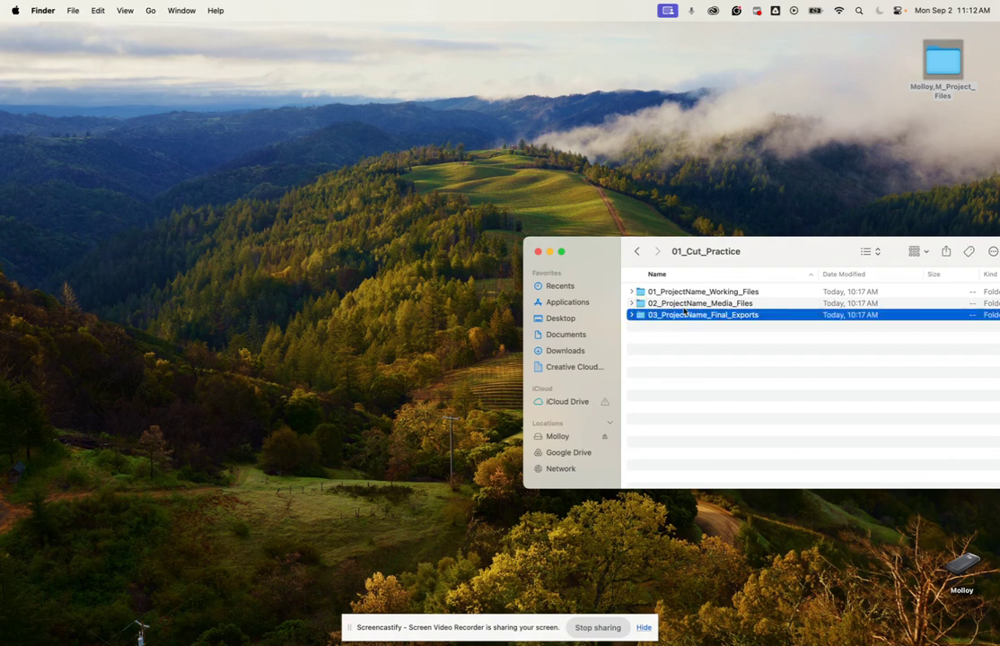
pyautogui.click(684, 292)
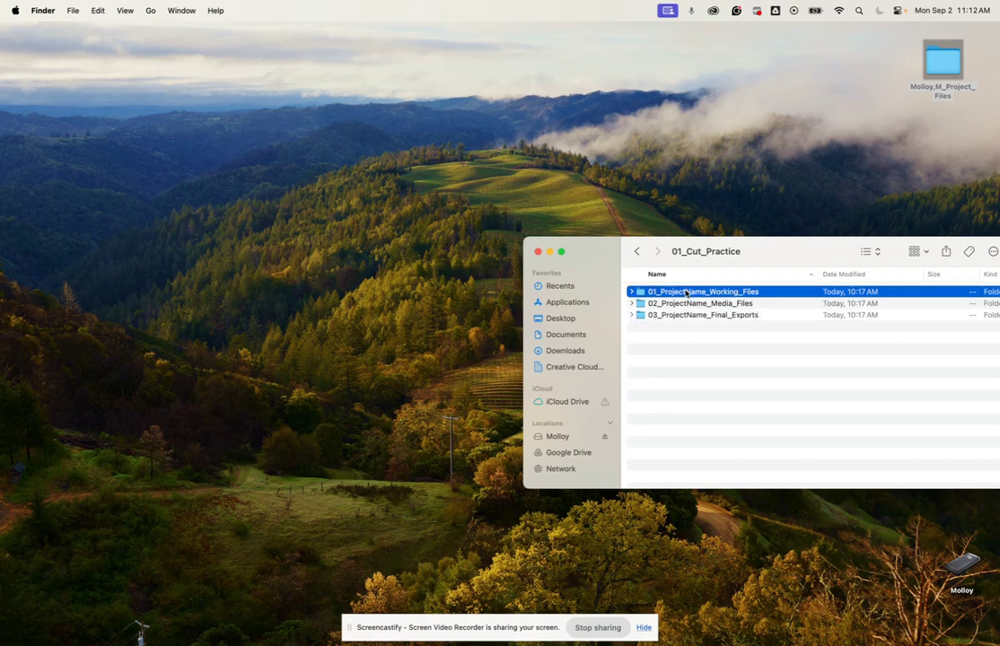
pyautogui.doubleClick(665, 294)
pyautogui.press('super+bracketleft')
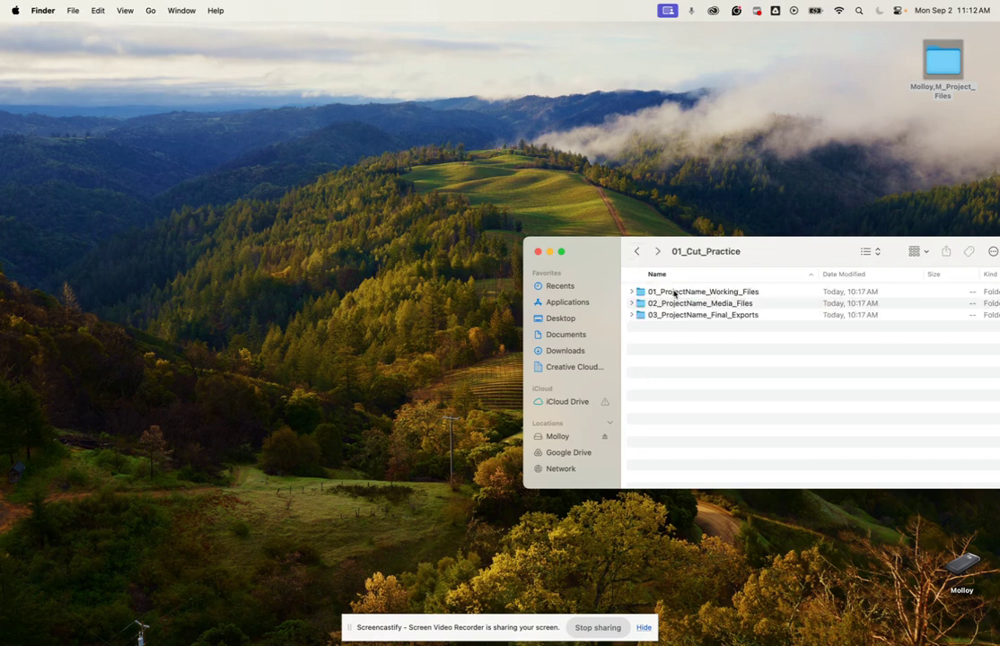
# Rename the 01_ProjectName_Working_Files subfolder as 01_Cut_Practice_Working_Files.
pyautogui.click(676, 294)
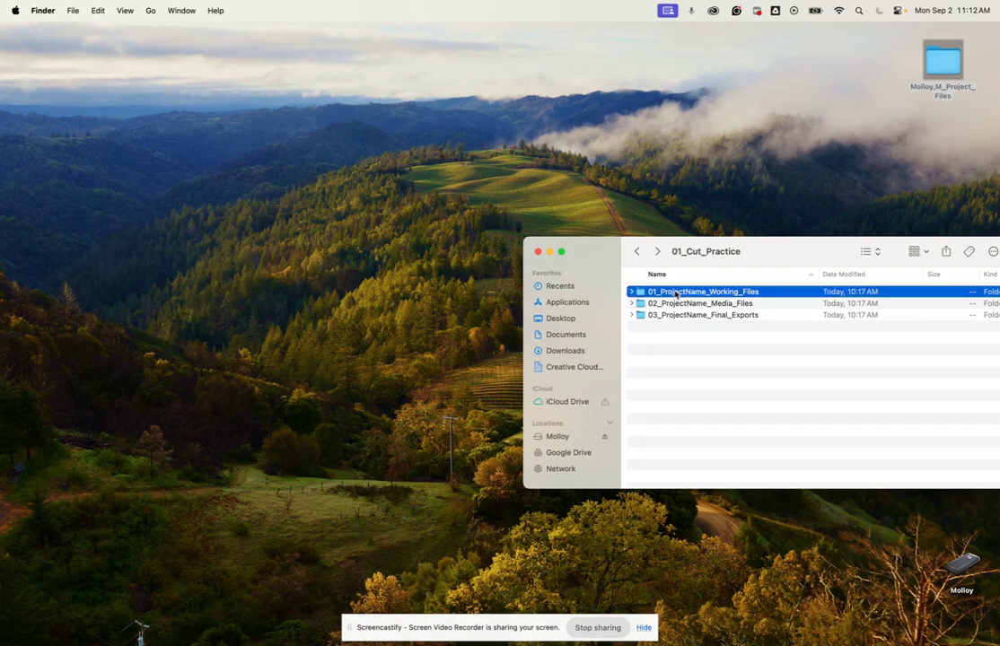
pyautogui.click(675, 292)
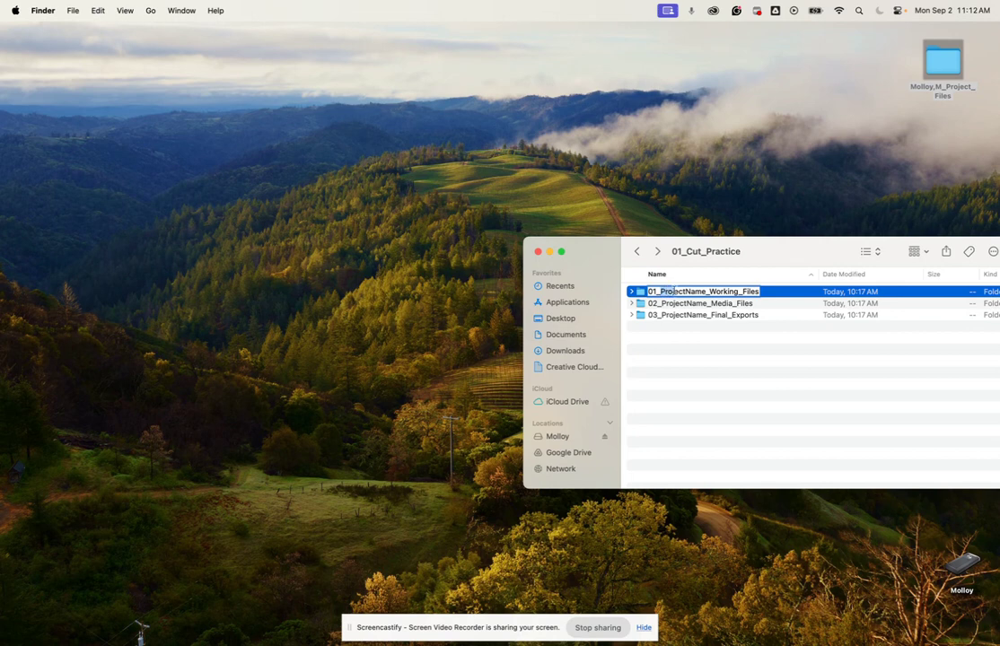
pyautogui.moveTo(647, 291); pyautogui.dragTo(702, 290)
pyautogui.write('01_Cut_')
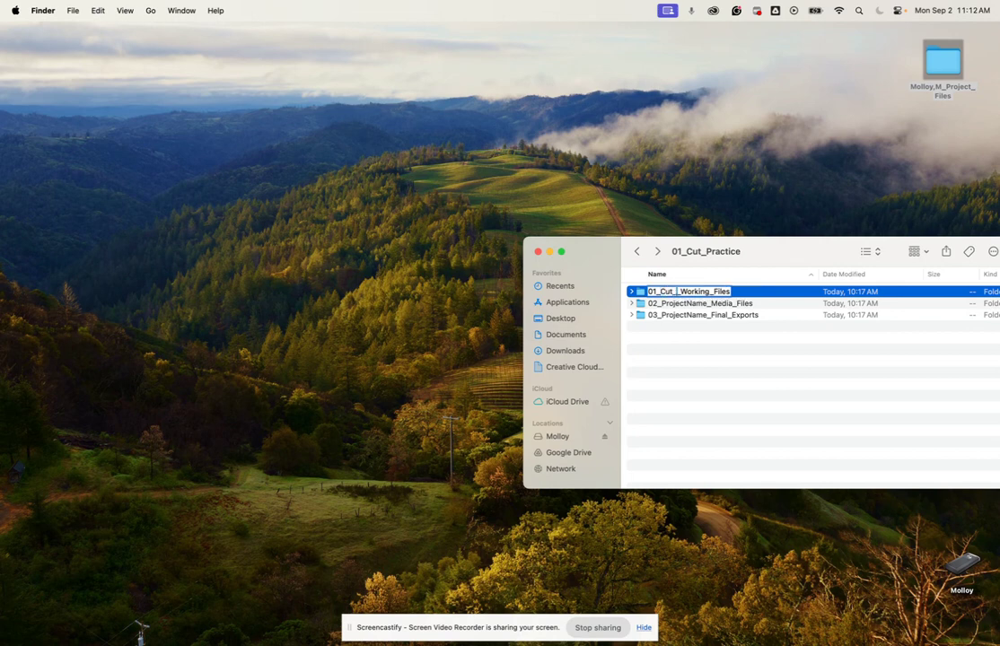
pyautogui.write('Practic')
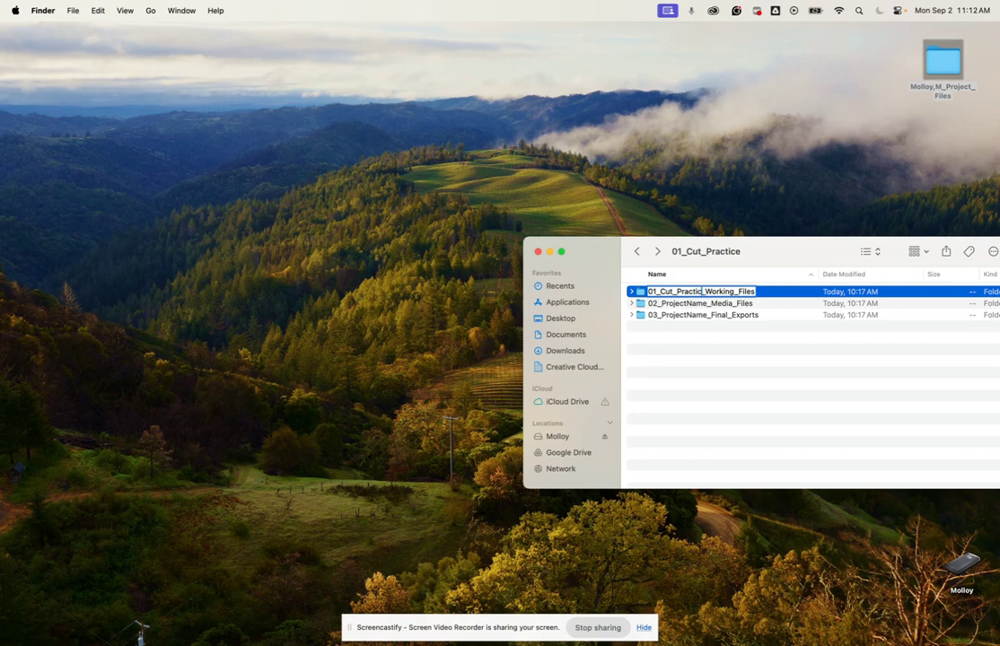
pyautogui.write('e')
# Rename the 02_ProjectName_Media_Files subfolder as 02_Cut_Practice_Media_Files.
pyautogui.click(692, 307)
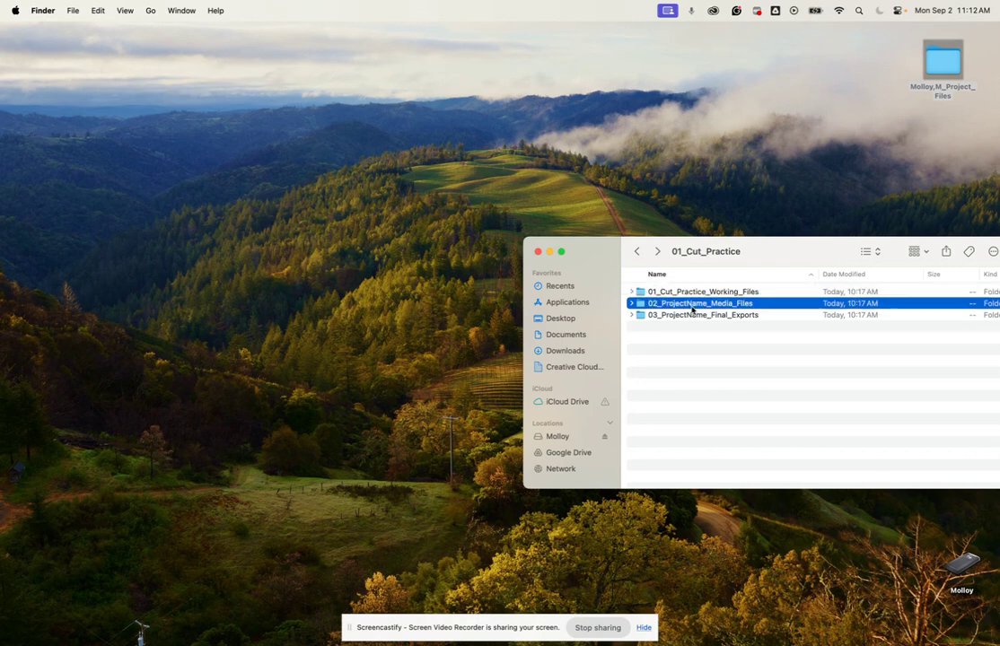
pyautogui.click(692, 308)
pyautogui.moveTo(648, 303); pyautogui.dragTo(686, 303)
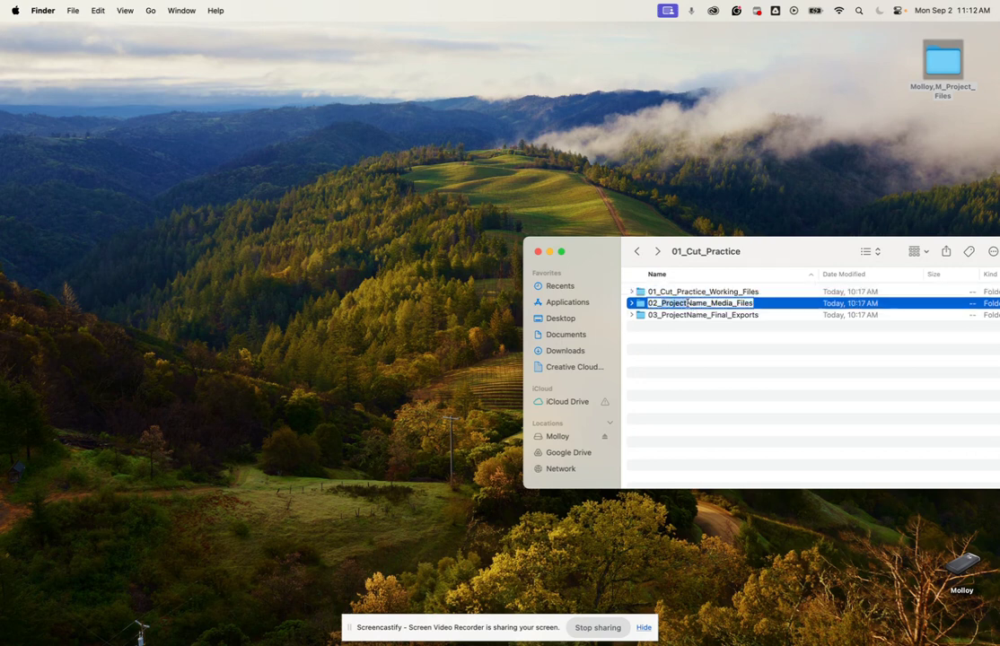
pyautogui.write('Cut')
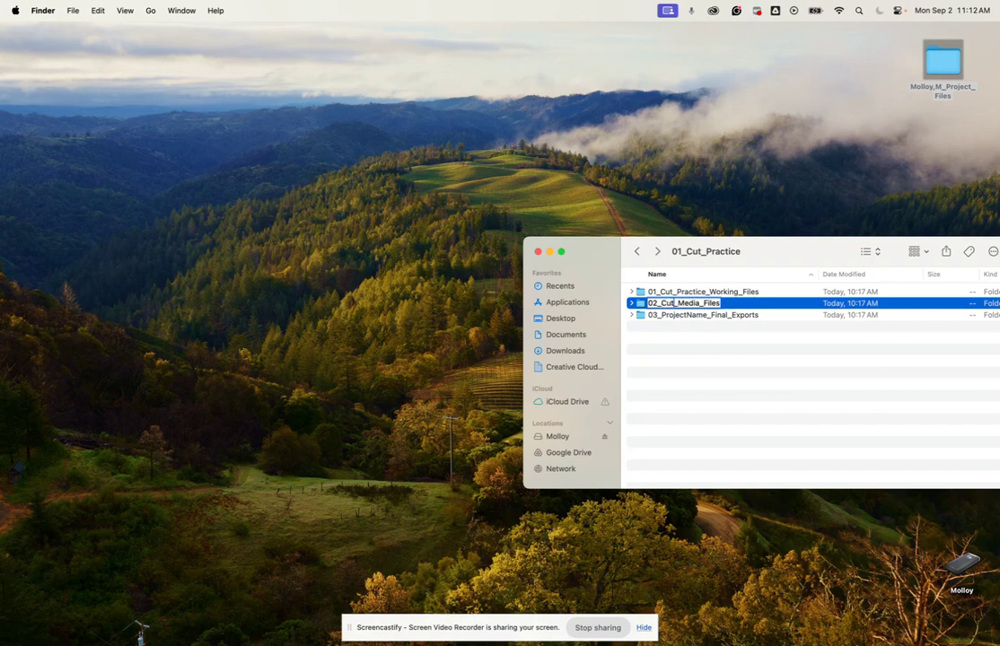
pyautogui.write('_Practice')
# Rename the 03_ProjectName_Final_Exports subfolder as 03_Cut_Practice_Final_Exports.
pyautogui.click(696, 318)
pyautogui.click(696, 318)
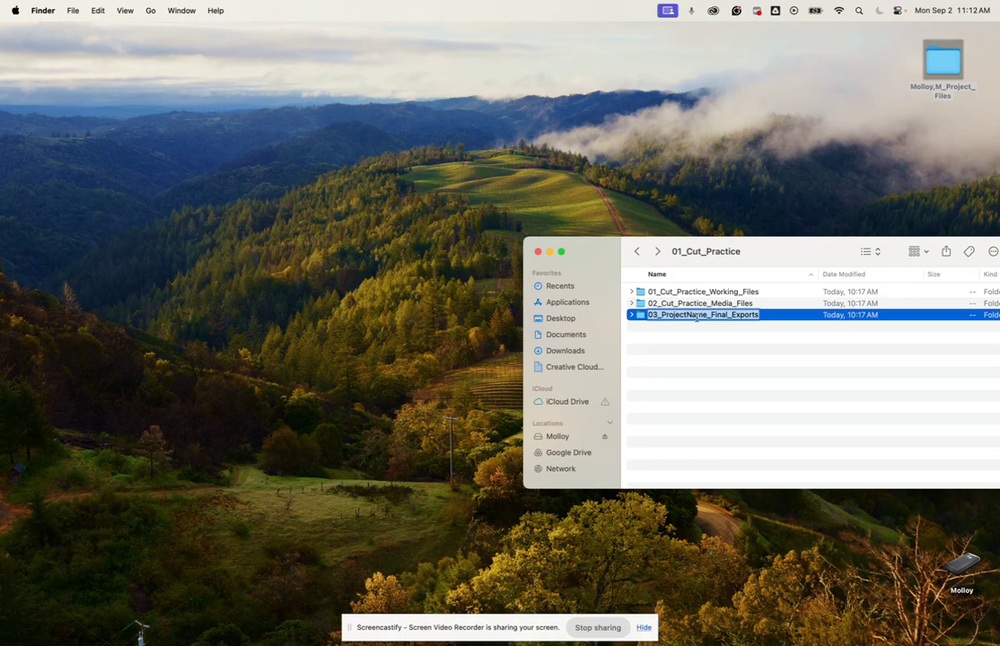
pyautogui.moveTo(661, 316); pyautogui.dragTo(707, 316)
pyautogui.write('Cut_p')
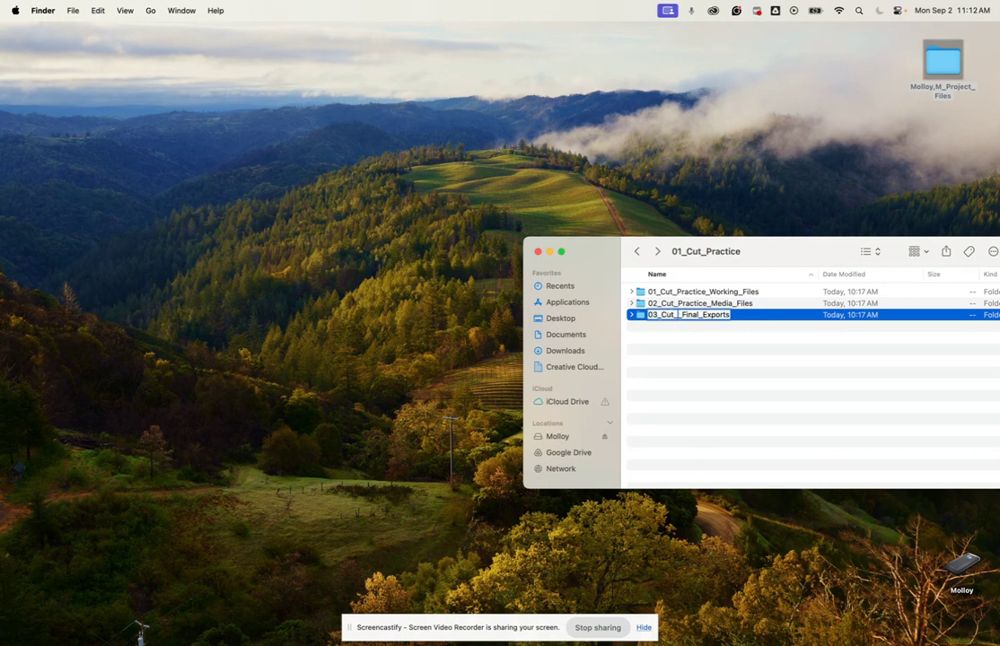
pyautogui.press('BackSpace')
pyautogui.write('Practi')
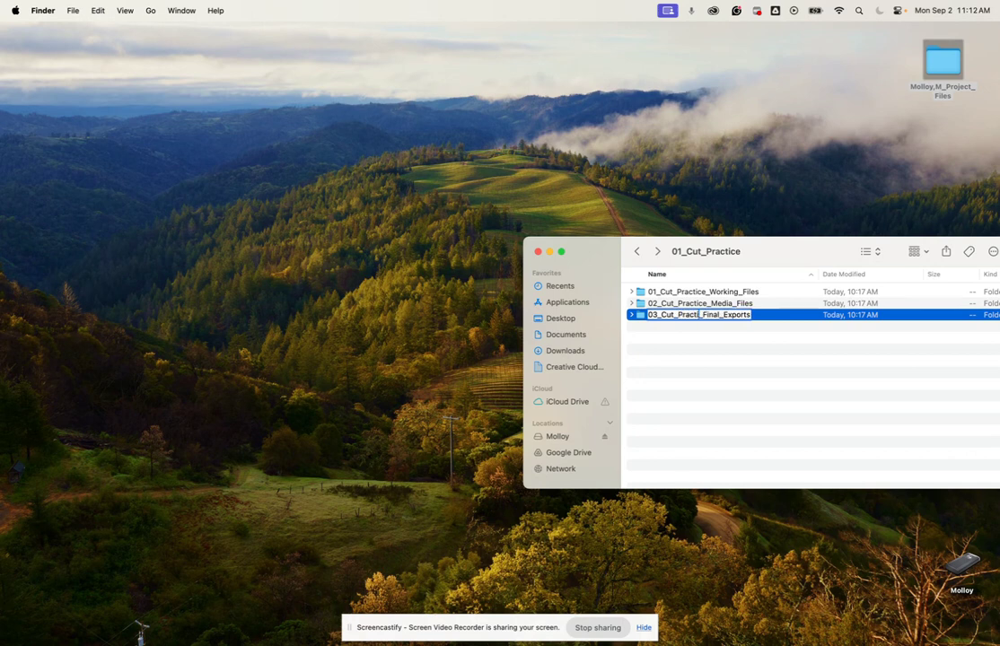
pyautogui.write('ce')
pyautogui.press('Return')
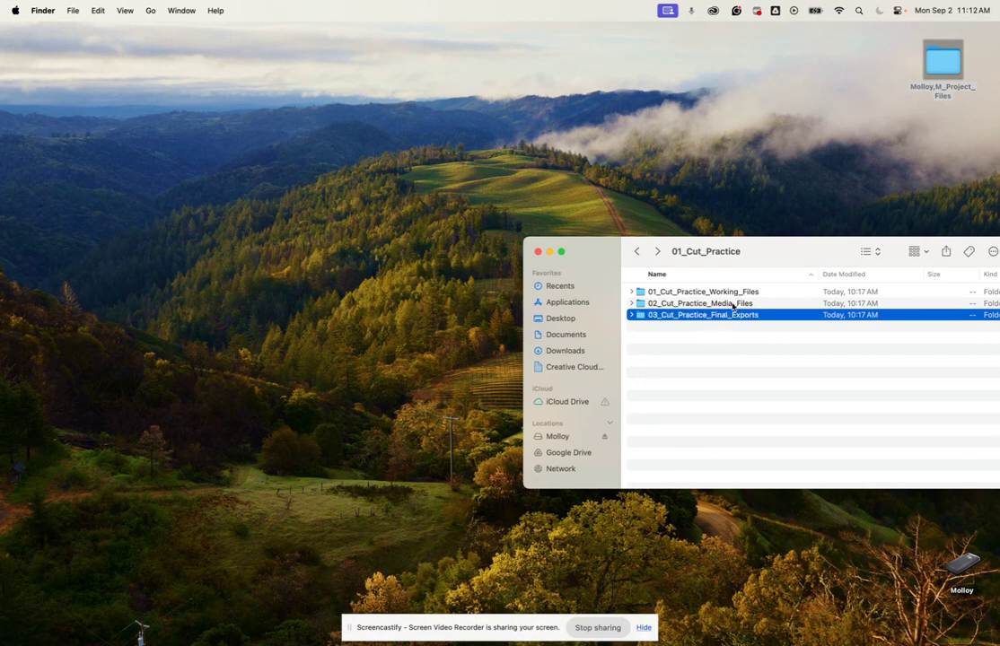
pyautogui.click(736, 294)
pyautogui.click(737, 303)
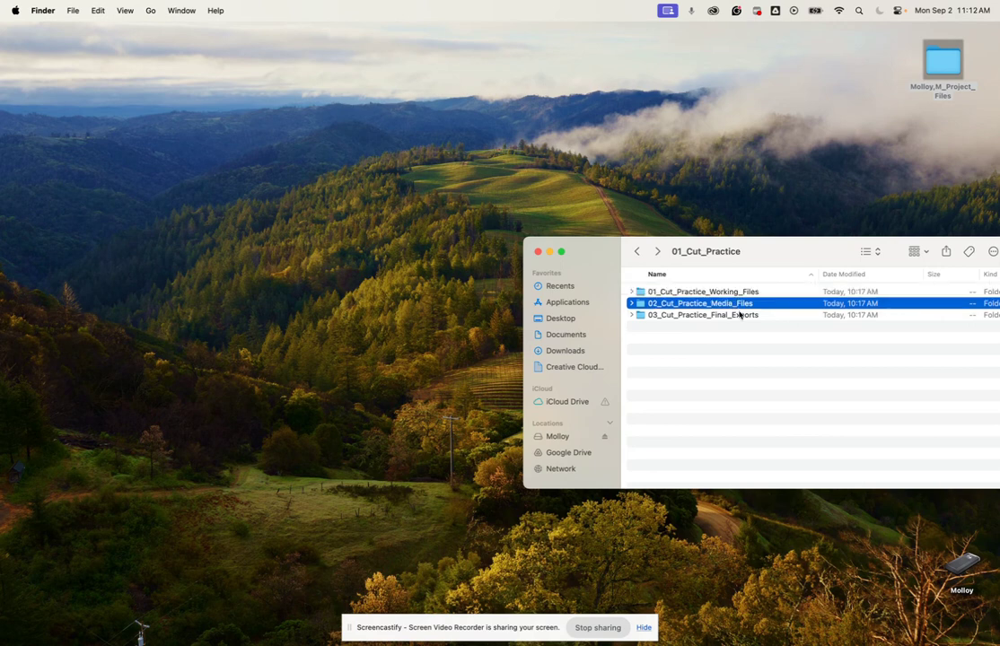
pyautogui.click(738, 316)
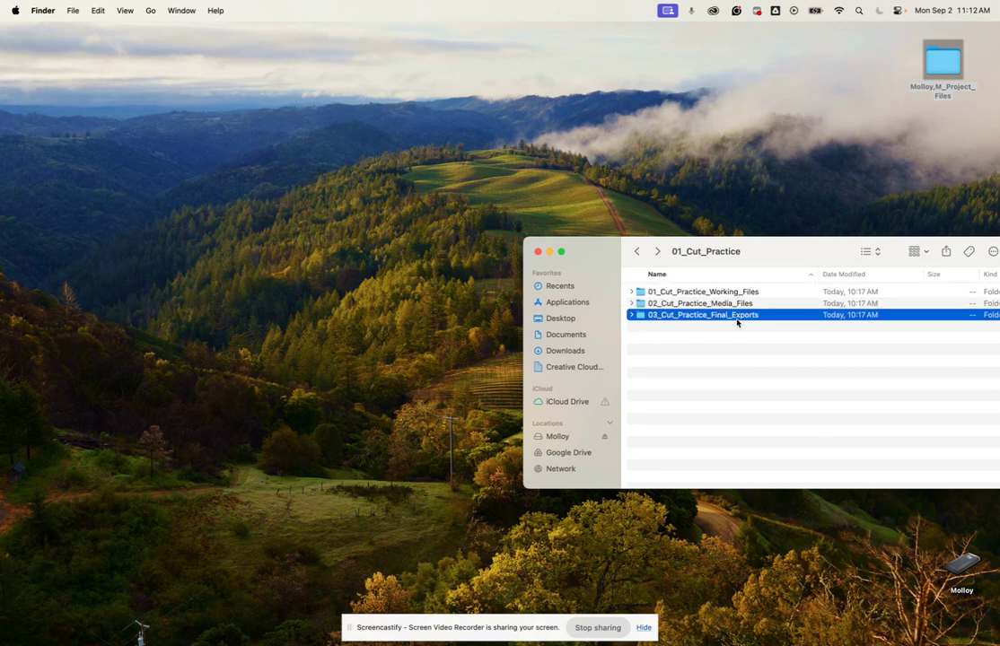
# Reposition the folder window higher on the desktop and expand 02_Cut_Practice_Media_Files to list its subfolders.
pyautogui.press('super+shift+4')
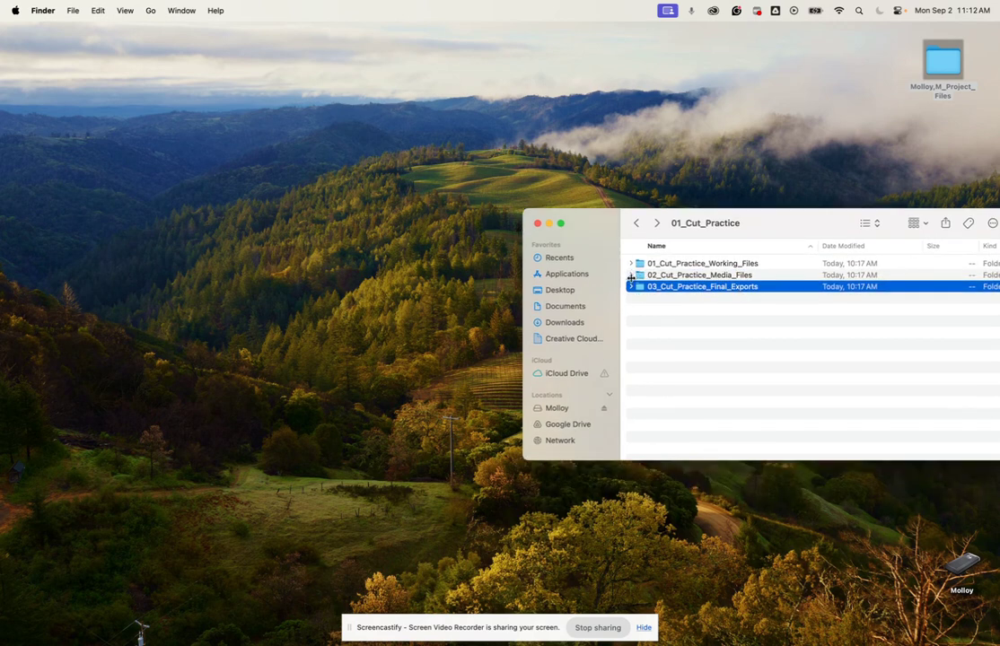
pyautogui.press('Escape')
pyautogui.click(663, 276)
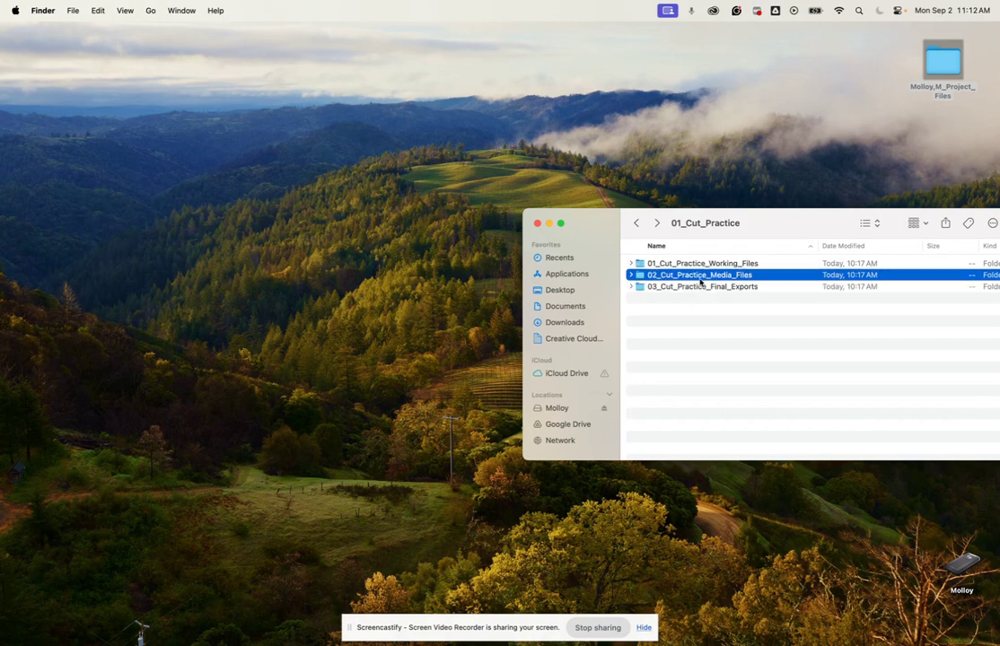
pyautogui.moveTo(604, 231); pyautogui.dragTo(586, 141)
pyautogui.press('super+shift+4')
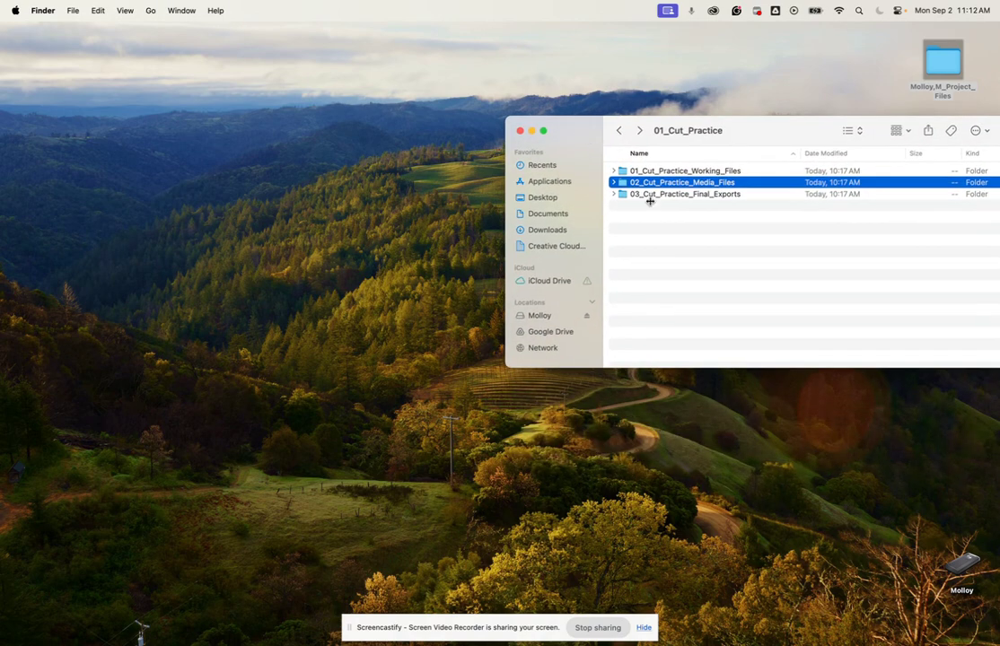
pyautogui.press('Escape')
pyautogui.press('Right')
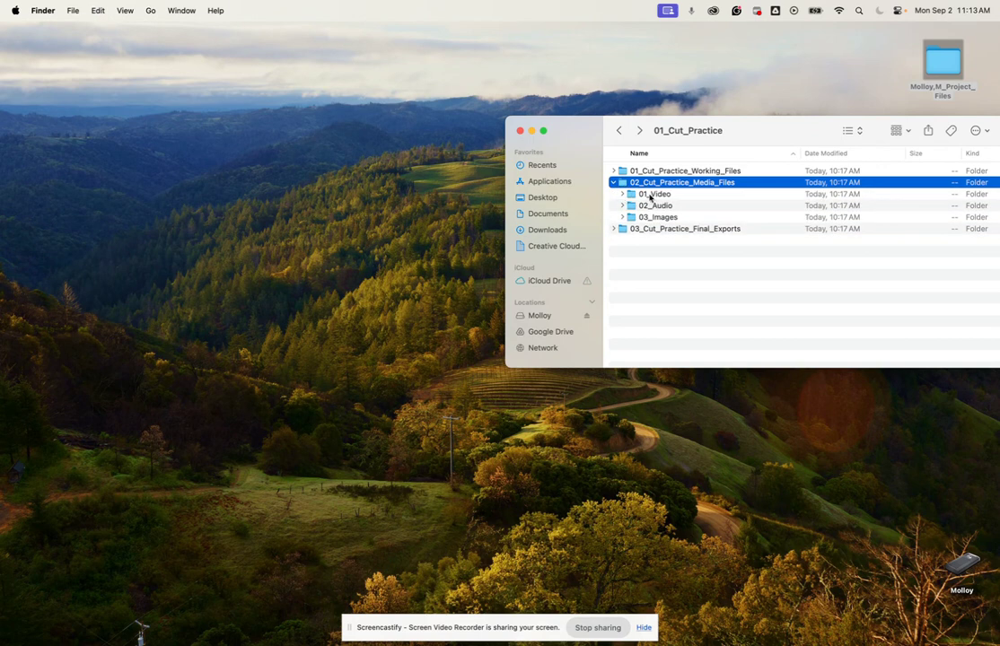
# Look inside the 01_Video subfolder of 02_Cut_Practice_Media_Files, return to 01_Cut_Practice and select 01_Video.
pyautogui.click(658, 195)
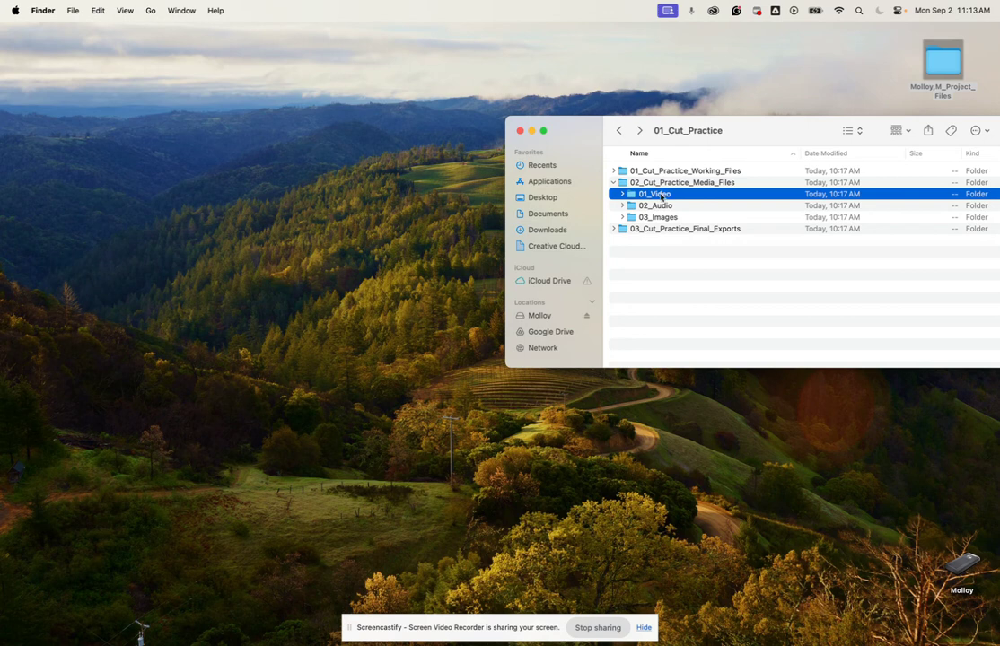
pyautogui.doubleClick(661, 197)
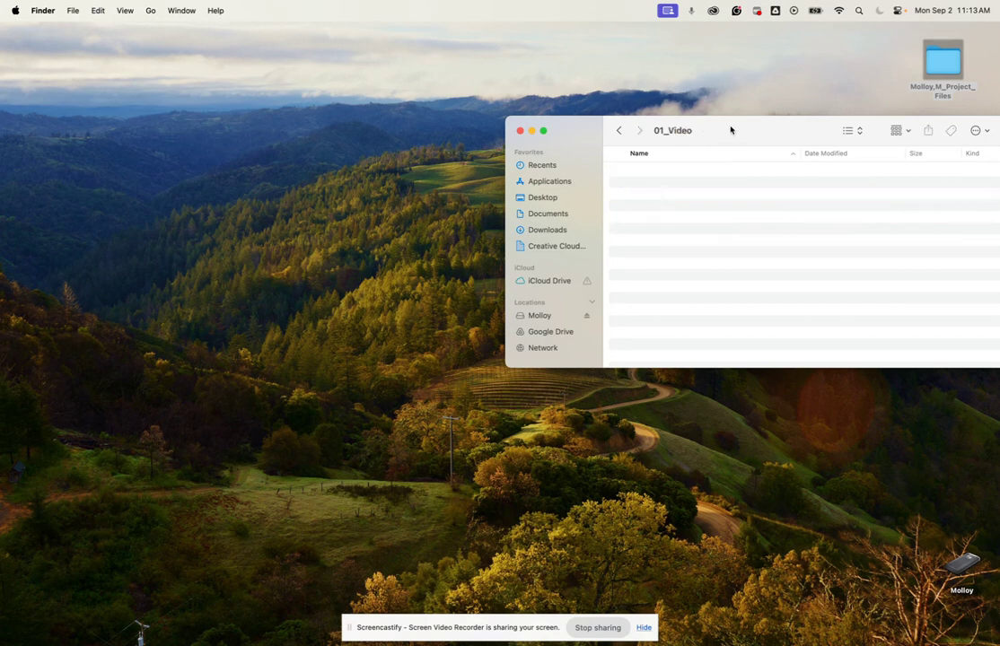
pyautogui.moveTo(732, 129); pyautogui.dragTo(710, 132)
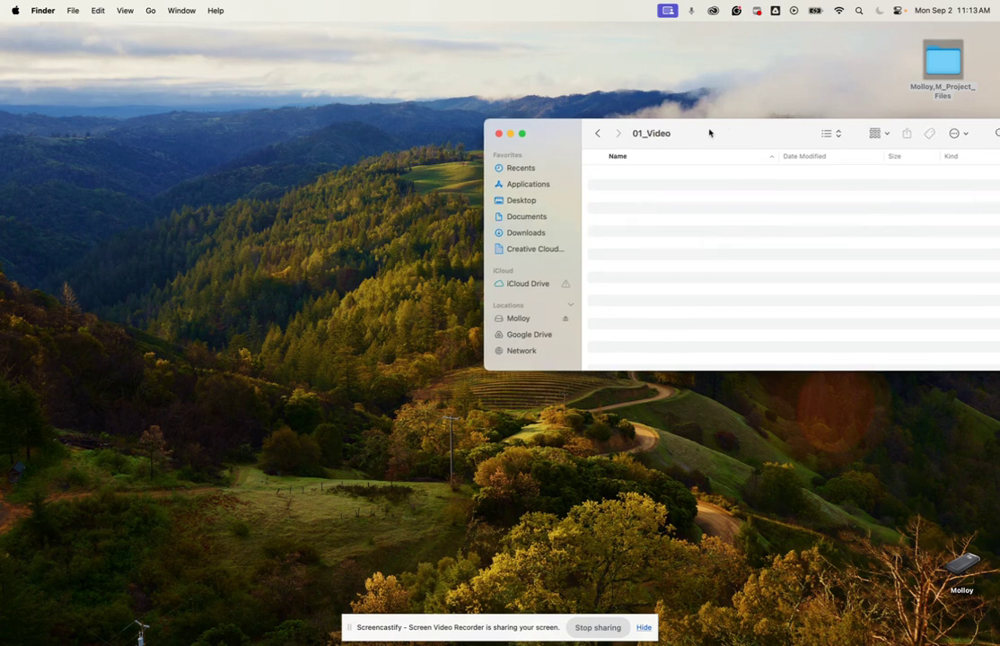
pyautogui.click(597, 133)
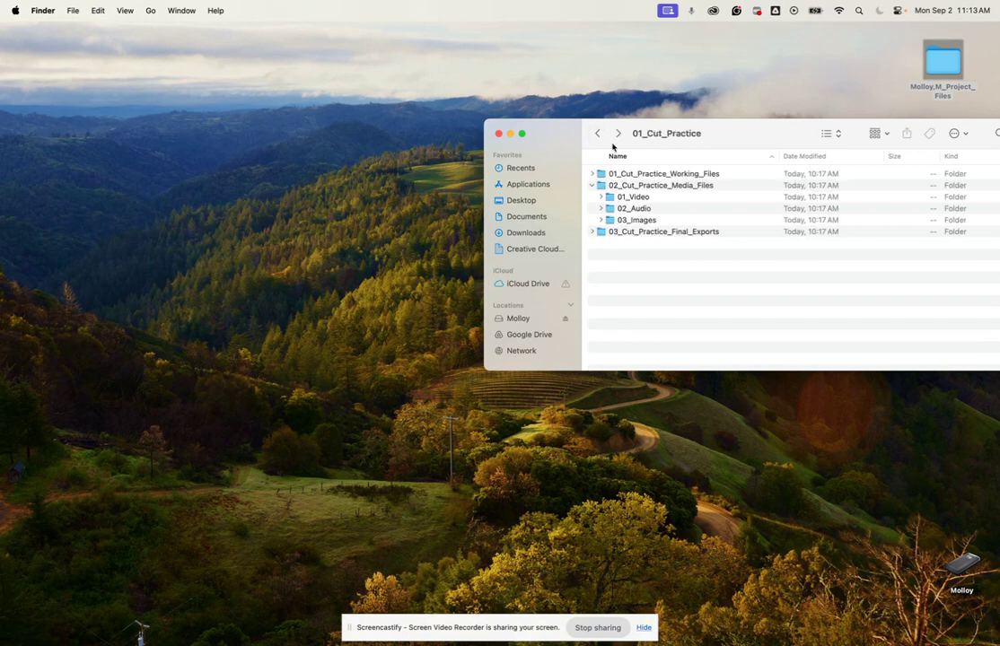
pyautogui.click(637, 199)
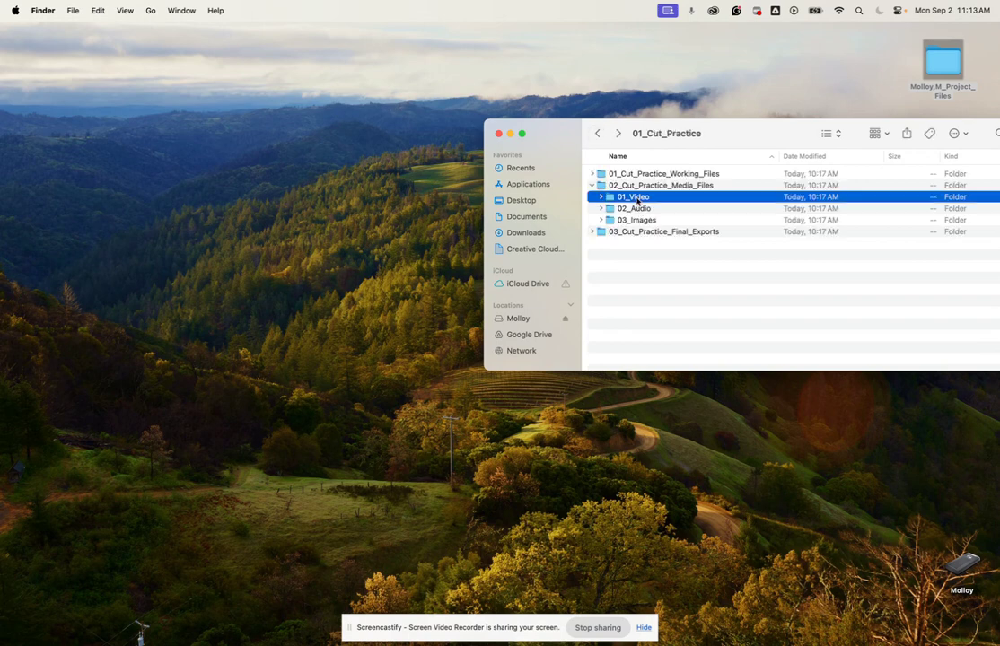